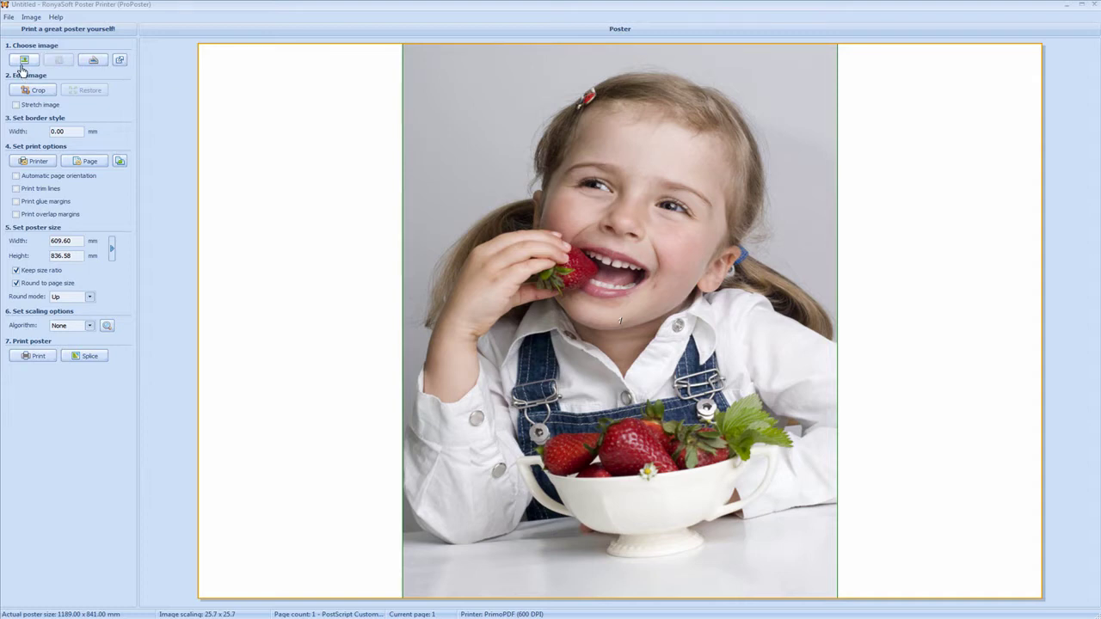
# Open the Image menu to load the girl-with-strawberries photo.
pyautogui.click(31, 17)
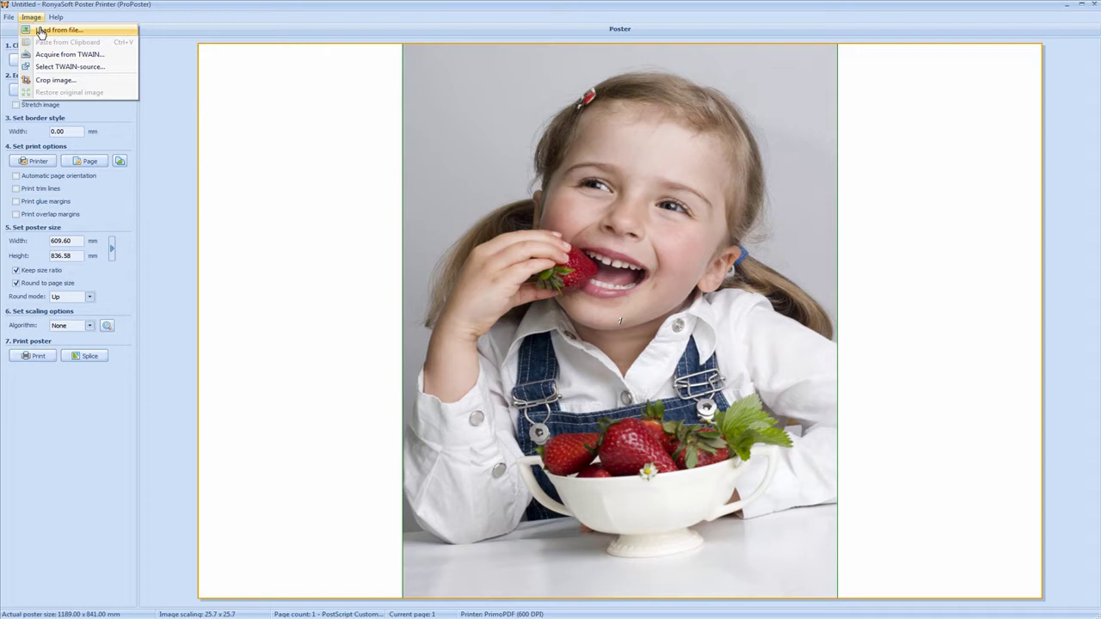
pyautogui.click(252, 200)
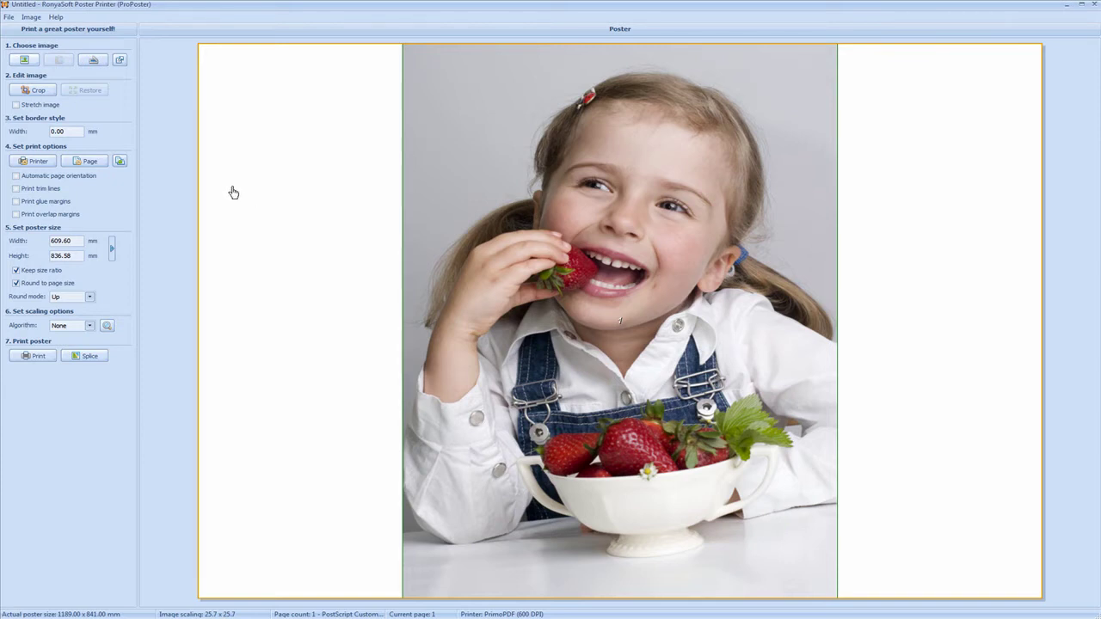
# Open PrimoPDF's advanced document settings from Print Setup's Layout properties, showing Letter paper.
pyautogui.click(46, 164)
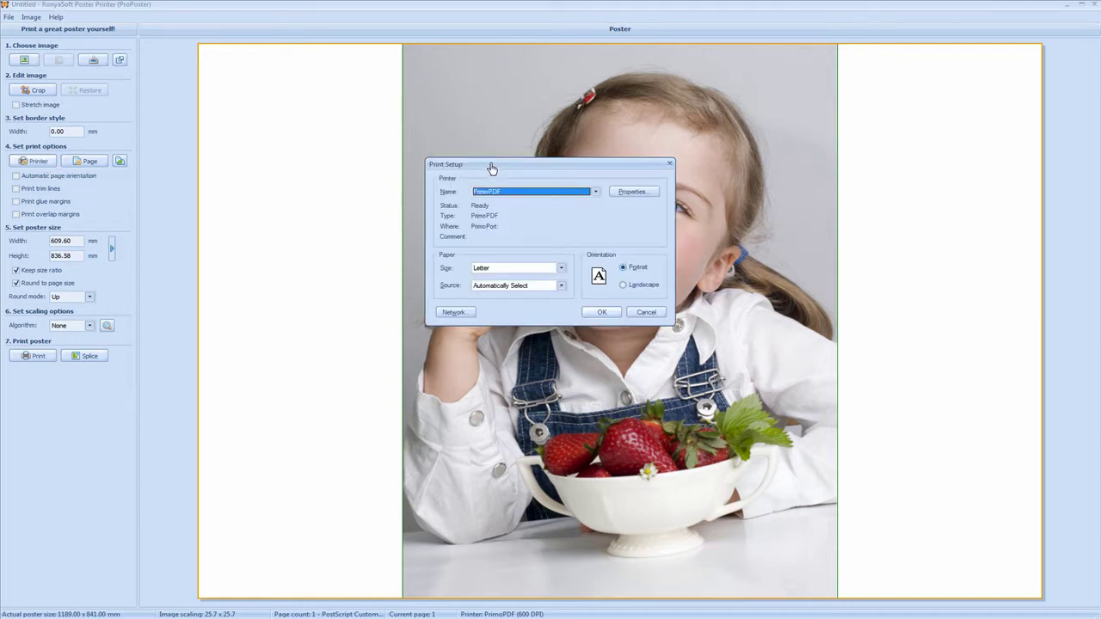
pyautogui.moveTo(490, 169); pyautogui.dragTo(226, 184)
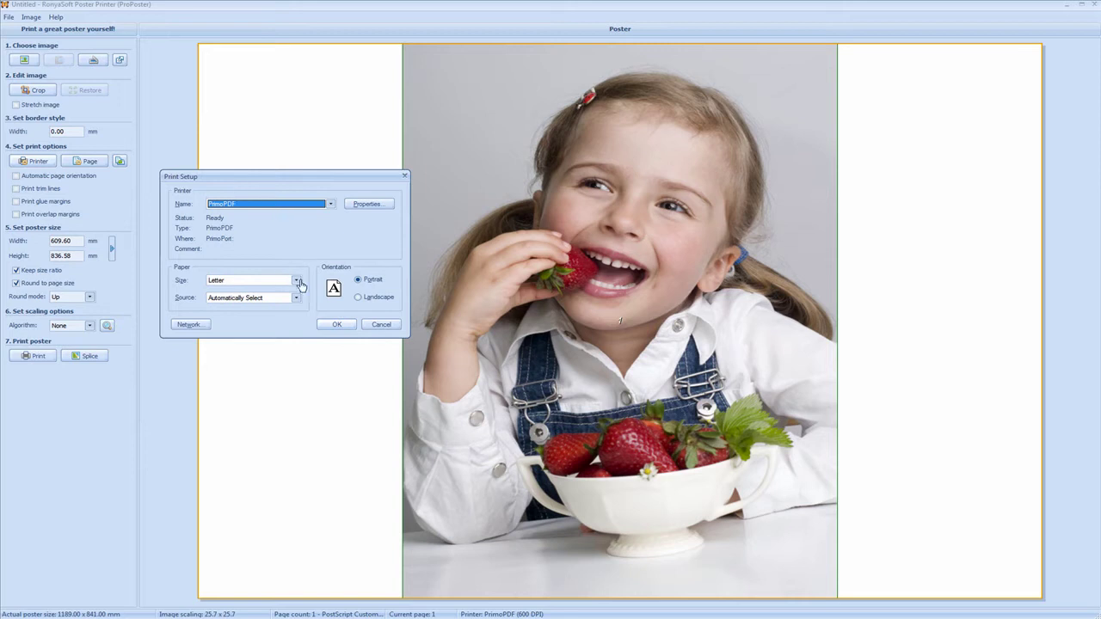
pyautogui.click(367, 208)
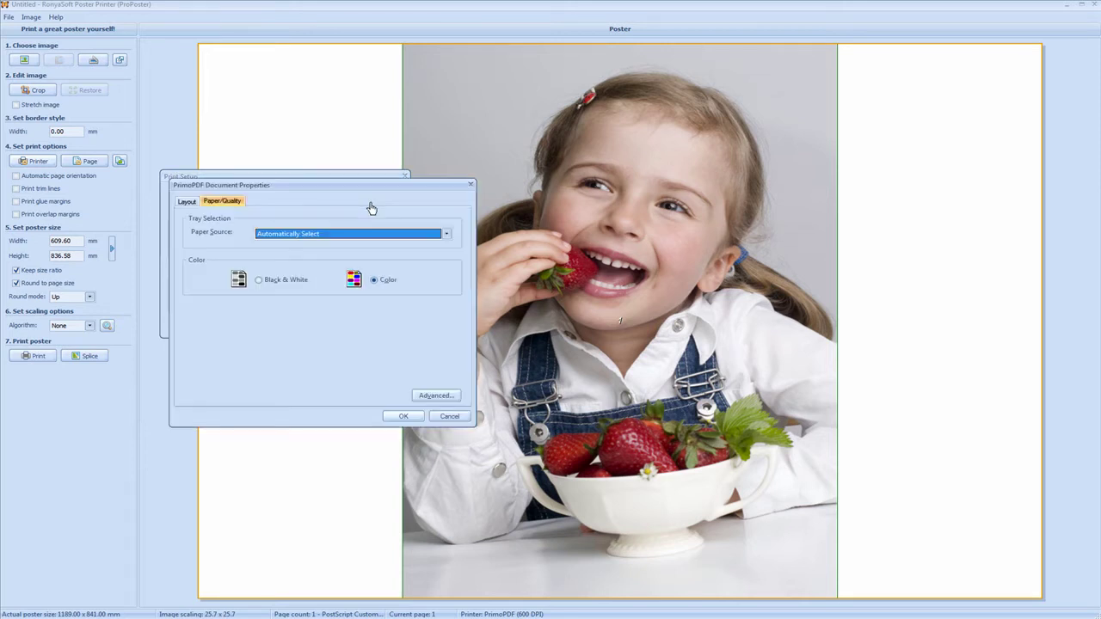
pyautogui.click(191, 204)
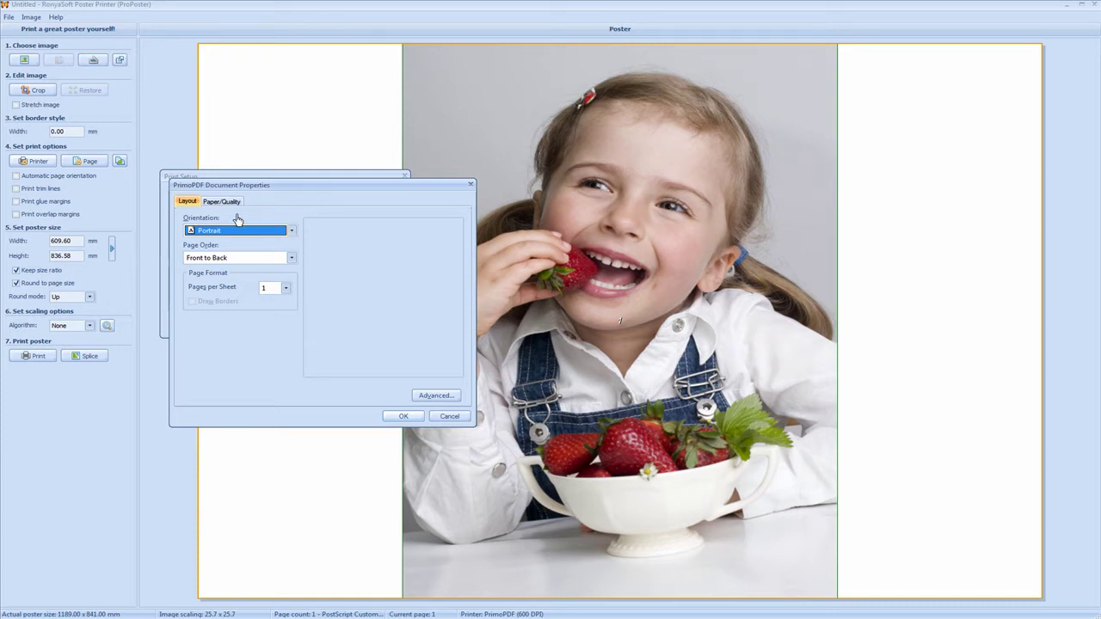
pyautogui.click(435, 396)
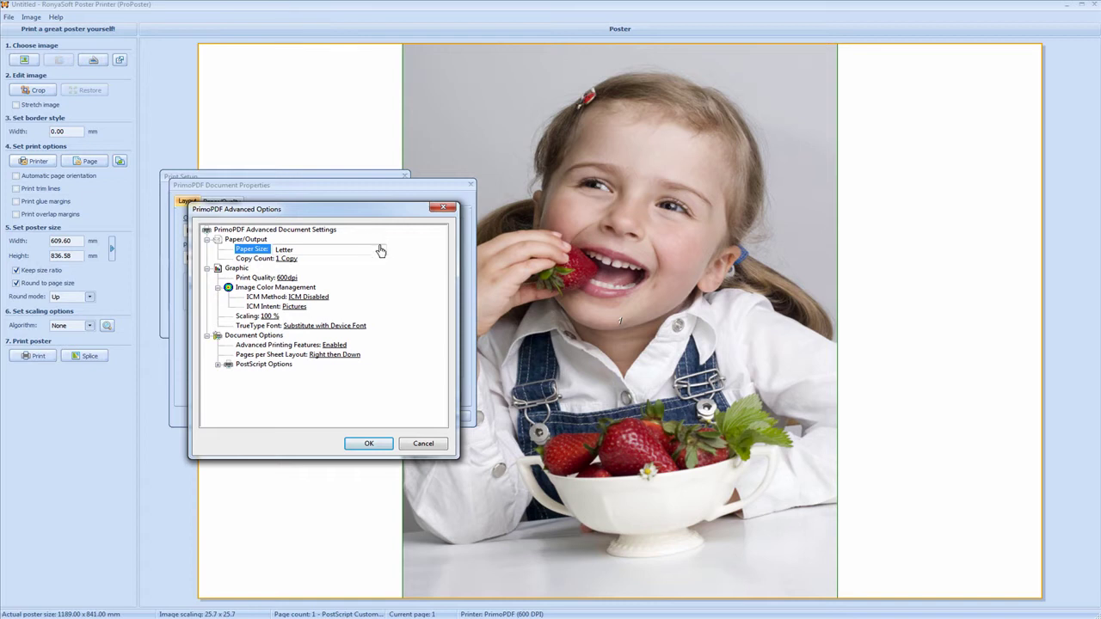
# Set PrimoPDF's paper to a PostScript Custom Page Size of 1189 × 841 mm and confirm.
pyautogui.click(381, 249)
pyautogui.click(339, 404)
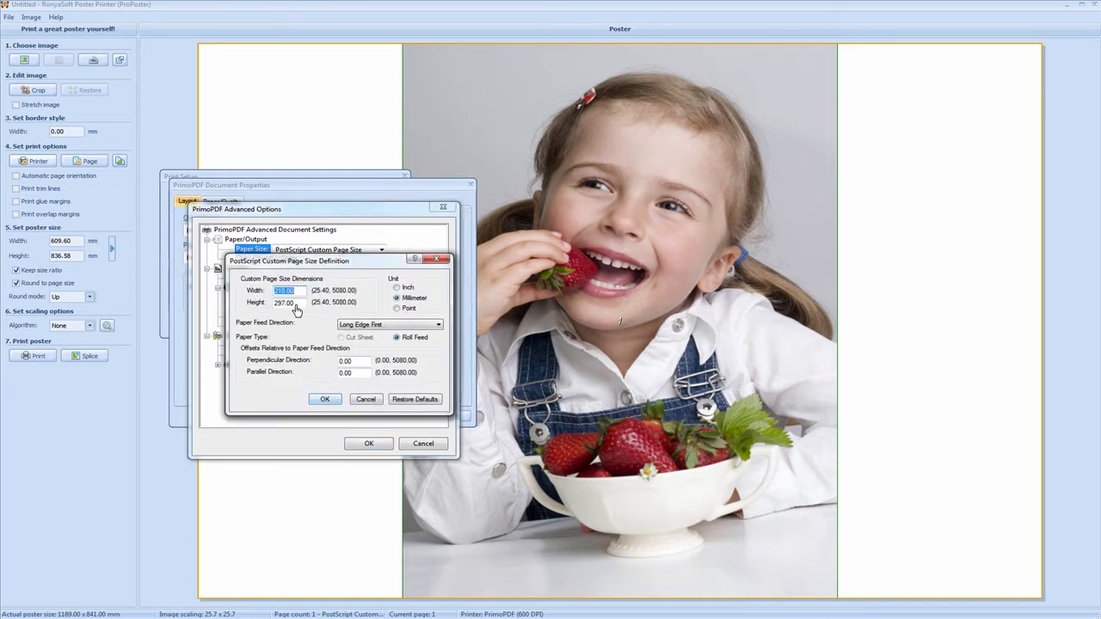
pyautogui.press('Tab')
pyautogui.write('841')
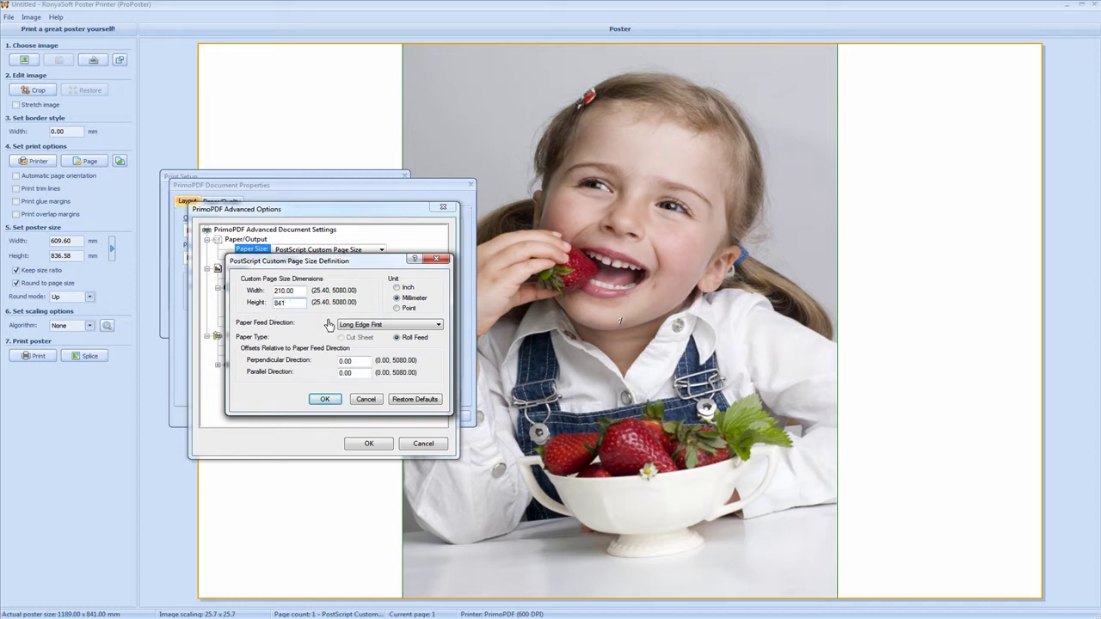
pyautogui.moveTo(299, 293); pyautogui.dragTo(267, 292)
pyautogui.press('BackSpace')
pyautogui.write('1189')
pyautogui.click(325, 399)
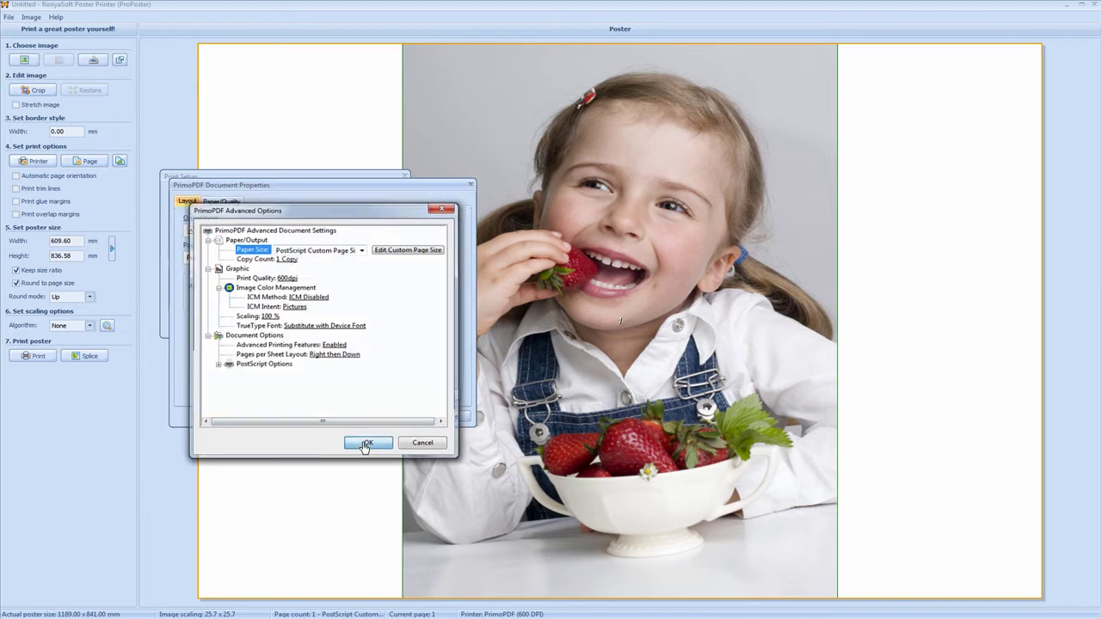
pyautogui.click(365, 443)
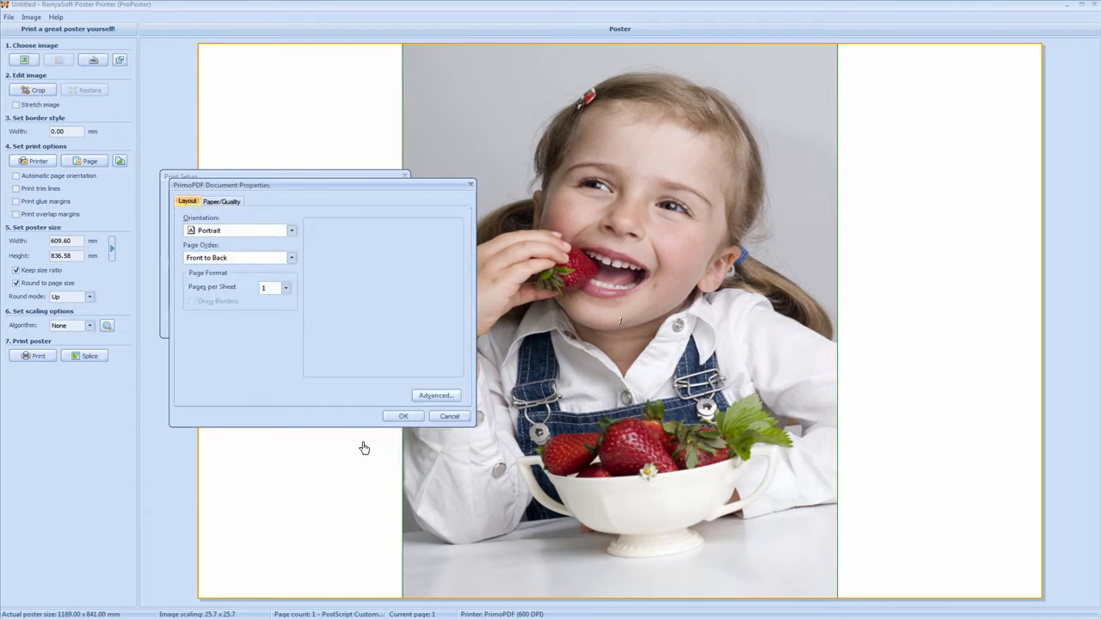
# Accept Document Properties and Print Setup so PrimoPDF keeps the PostScript custom page.
pyautogui.click(221, 202)
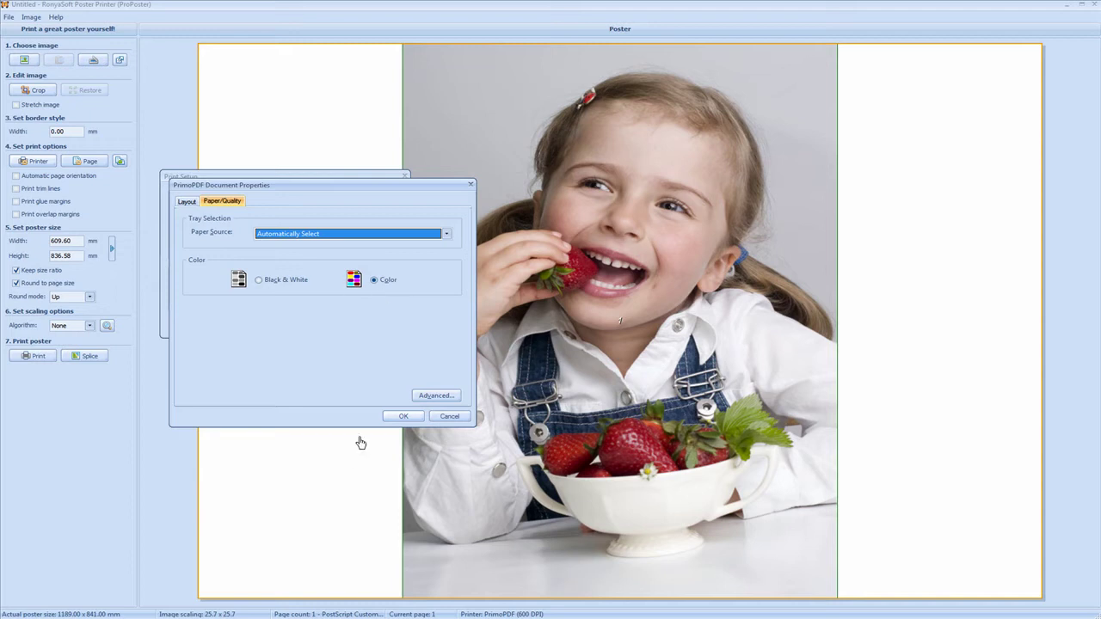
pyautogui.click(396, 417)
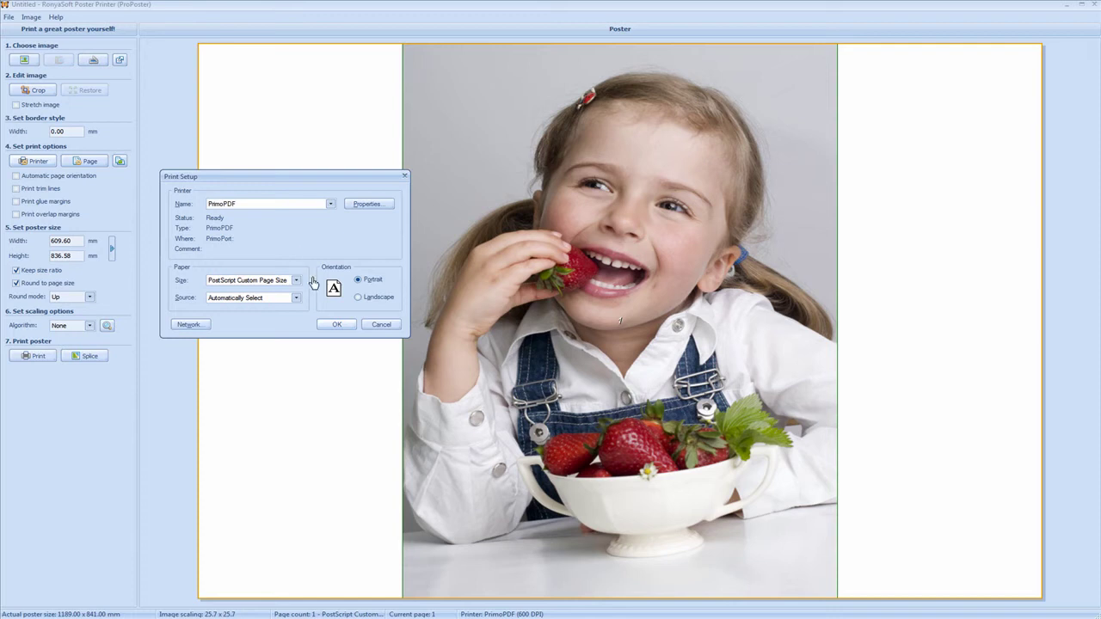
pyautogui.click(338, 325)
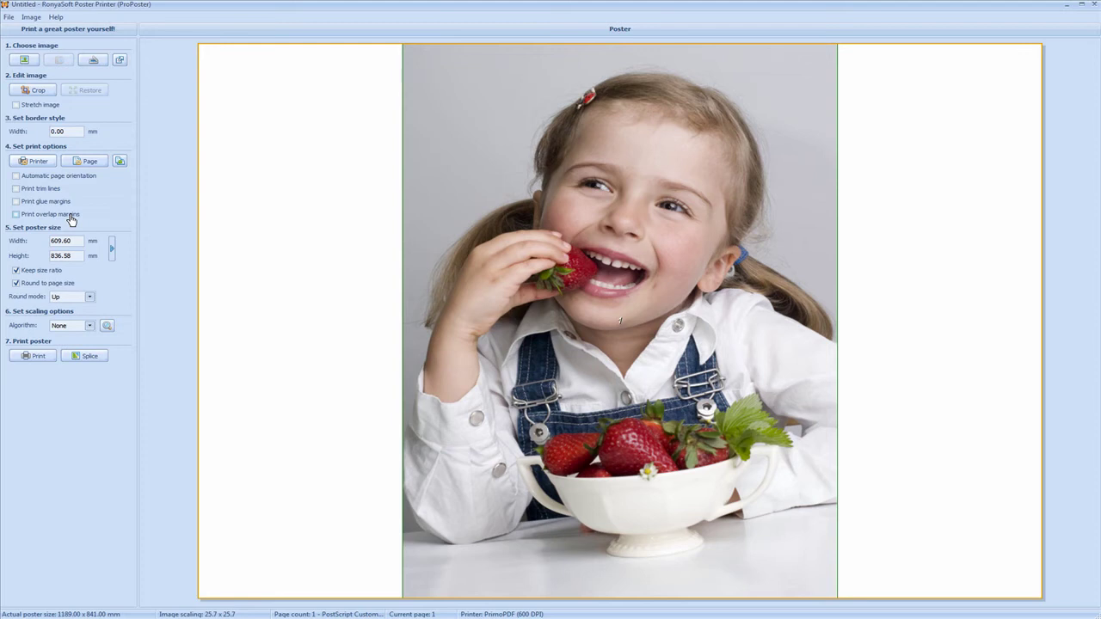
pyautogui.click(90, 163)
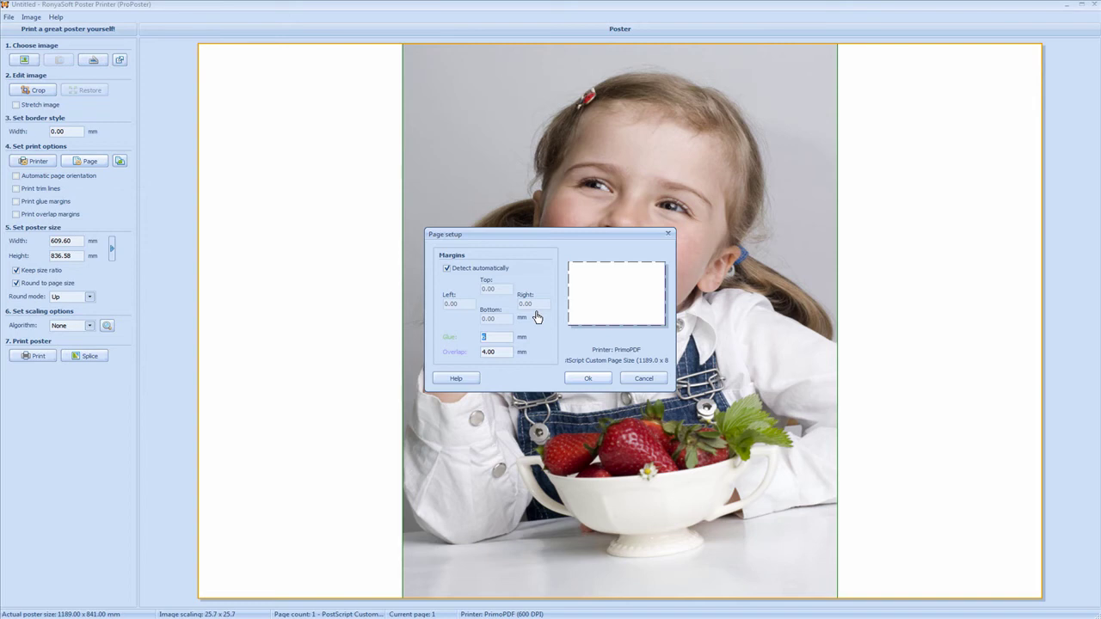
pyautogui.click(589, 380)
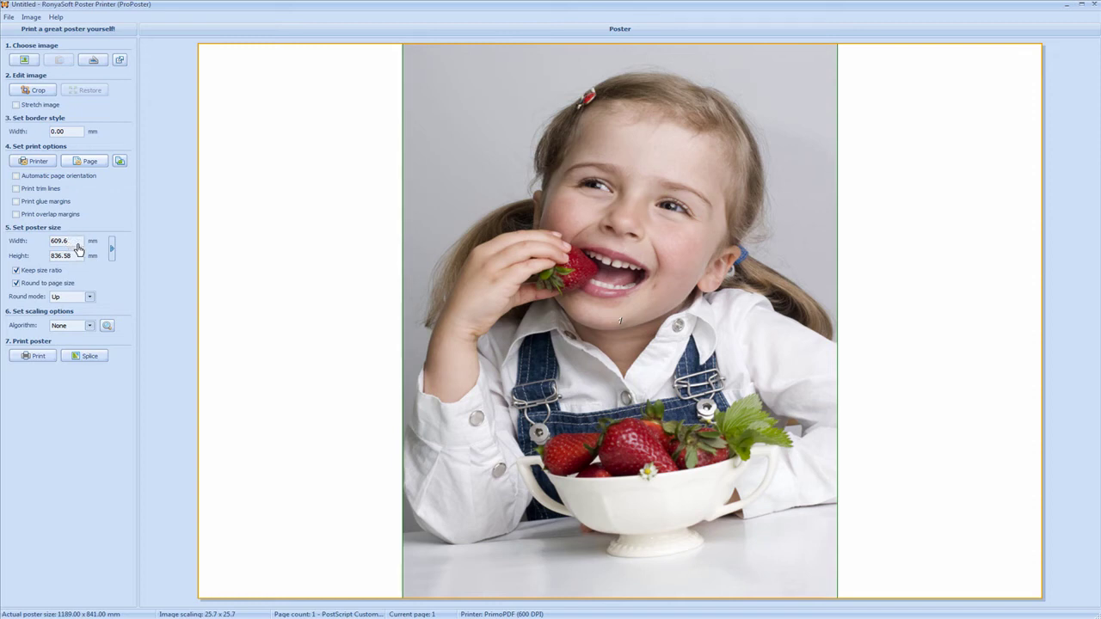
# Enter poster width 1189 then height 841 mm with ratio kept, giving 612.82 × 841 mm.
pyautogui.moveTo(76, 247); pyautogui.dragTo(43, 246)
pyautogui.write('1189')
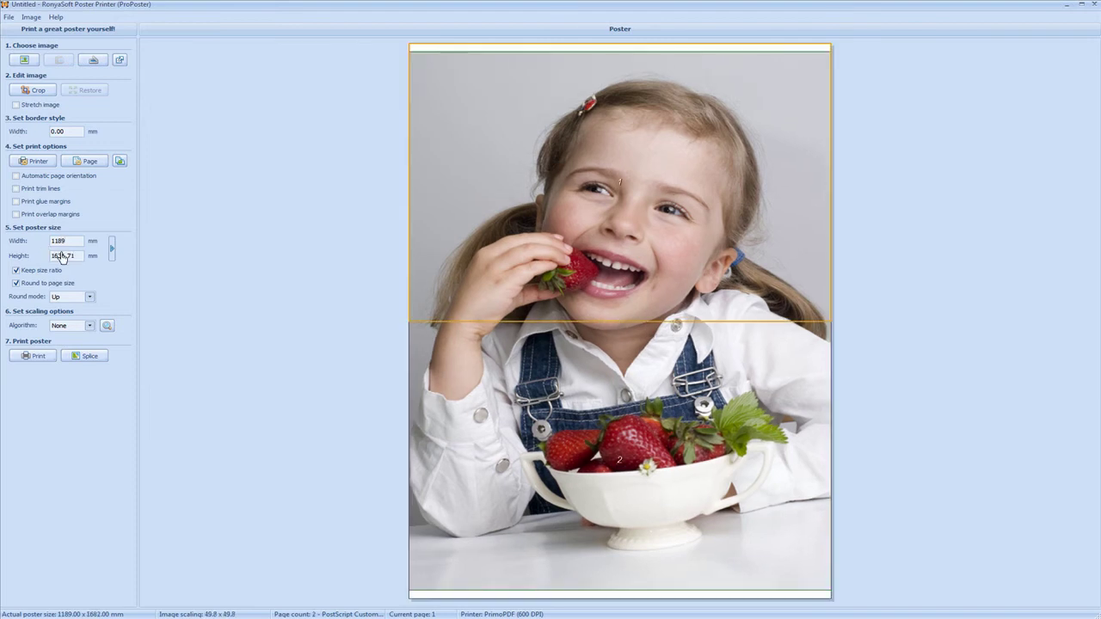
pyautogui.moveTo(76, 256); pyautogui.dragTo(32, 256)
pyautogui.write('841')
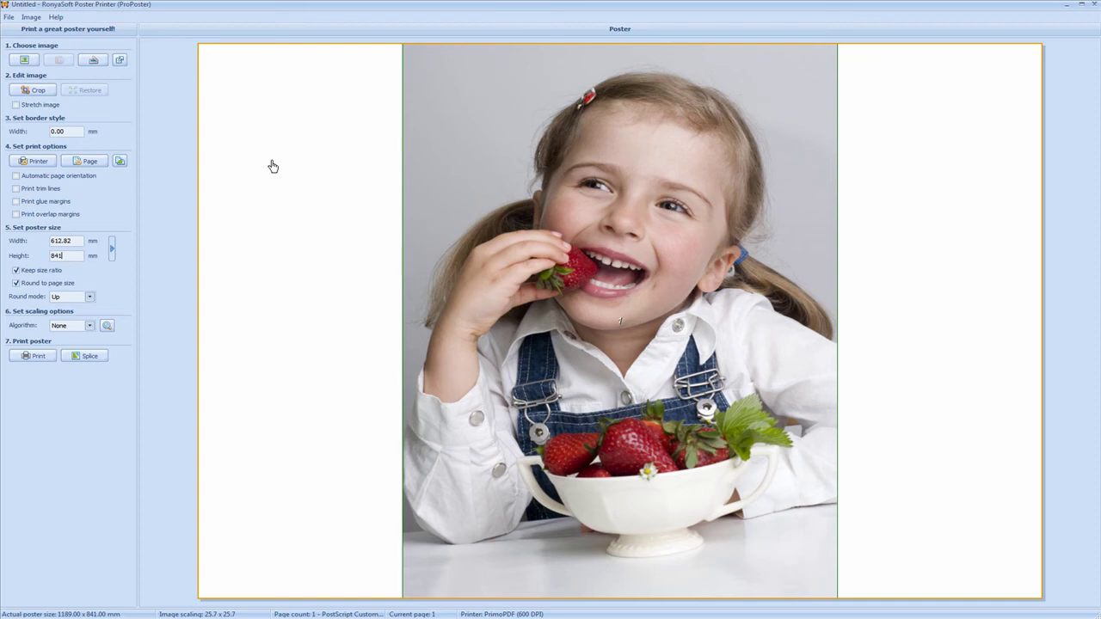
# Turn off Keep size ratio, set width to 1189 mm, and enable Stretch image.
pyautogui.click(17, 272)
pyautogui.moveTo(75, 243); pyautogui.dragTo(42, 246)
pyautogui.write('1189')
pyautogui.click(77, 258)
pyautogui.press('BackSpace')
pyautogui.press('BackSpace')
pyautogui.press('BackSpace')
pyautogui.click(15, 105)
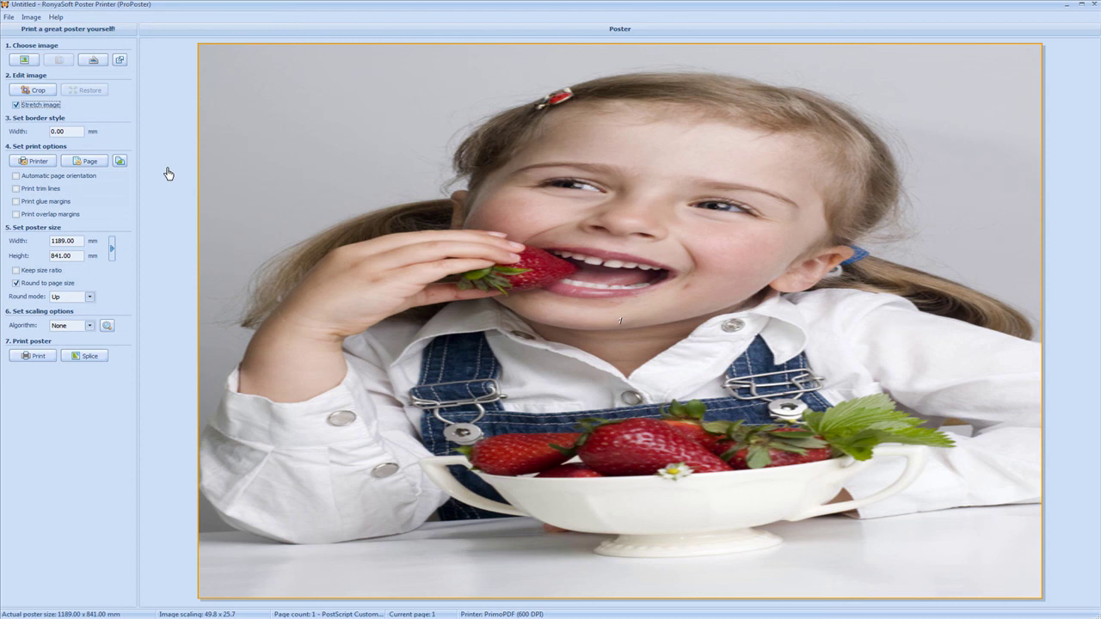
pyautogui.click(89, 297)
pyautogui.click(89, 311)
pyautogui.click(89, 296)
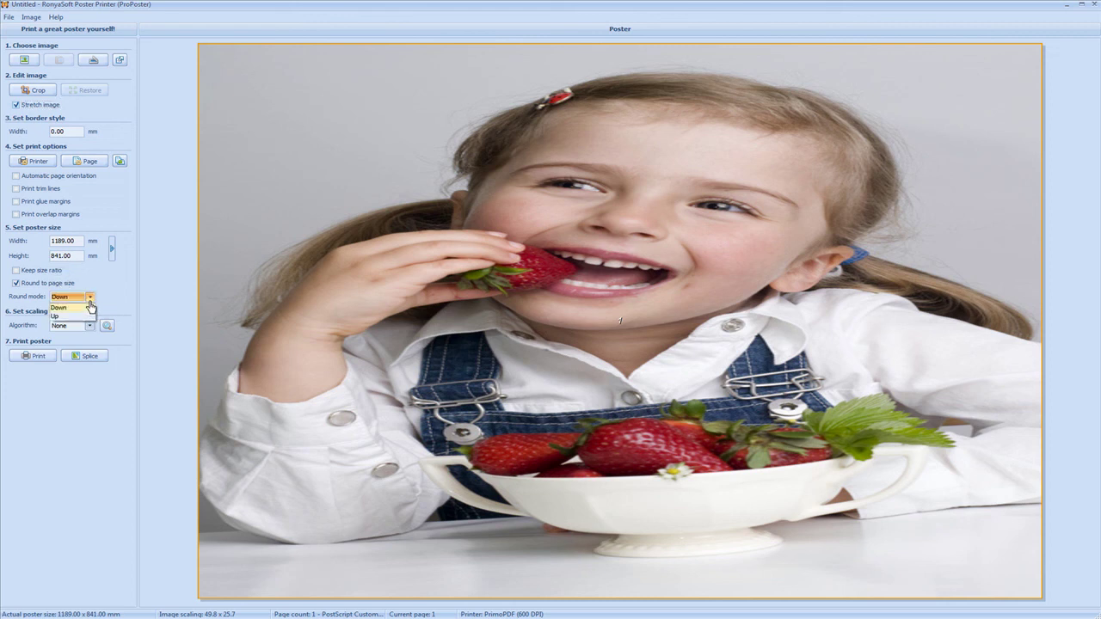
pyautogui.click(86, 316)
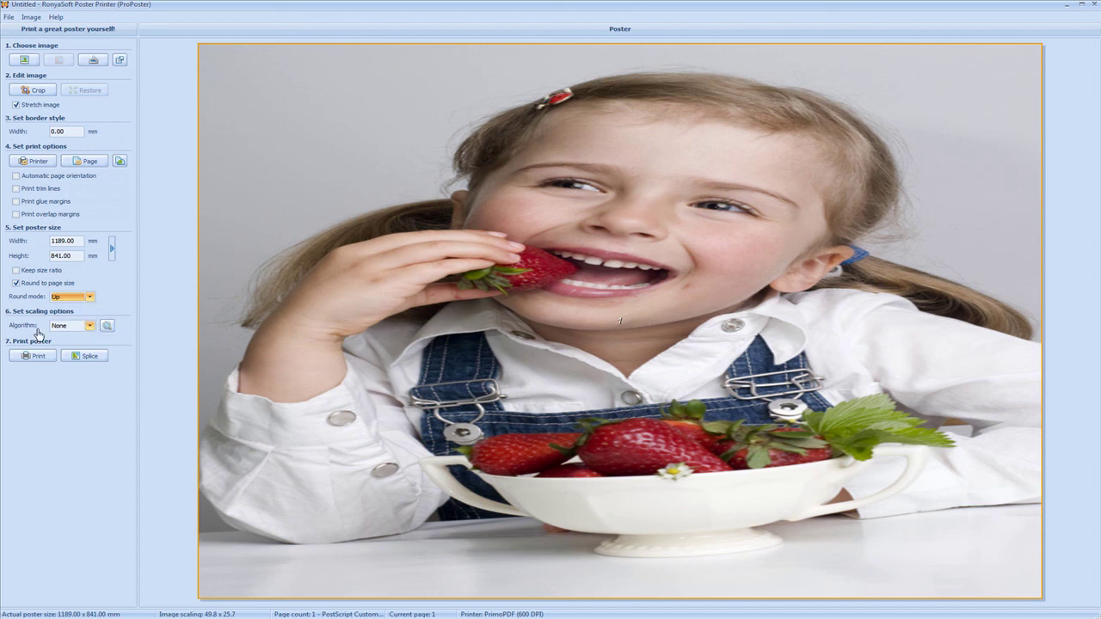
pyautogui.click(90, 326)
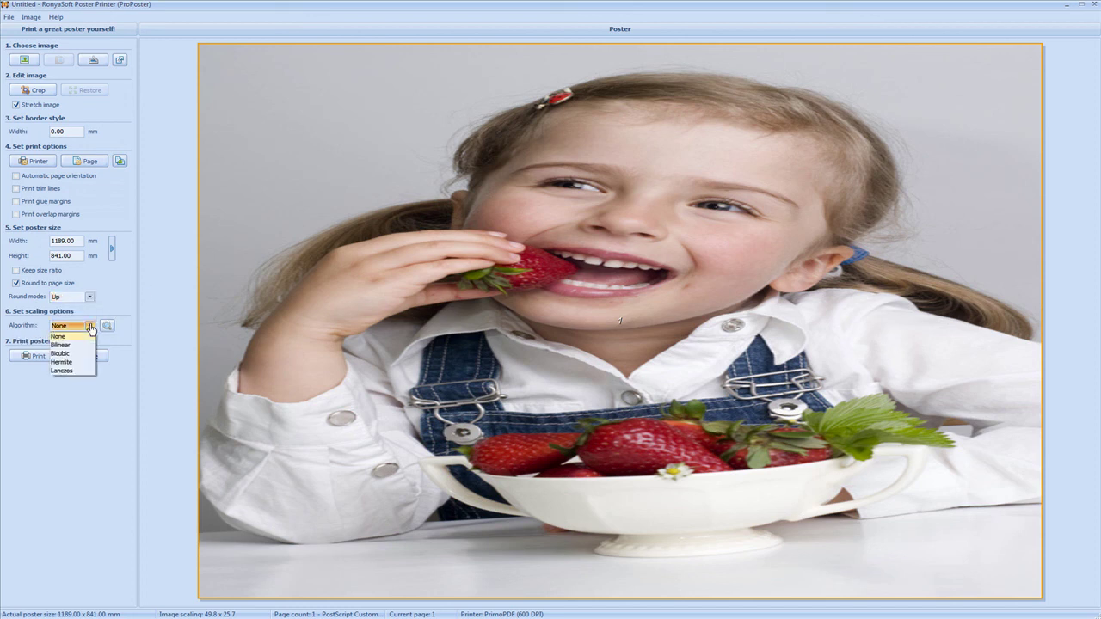
pyautogui.click(90, 326)
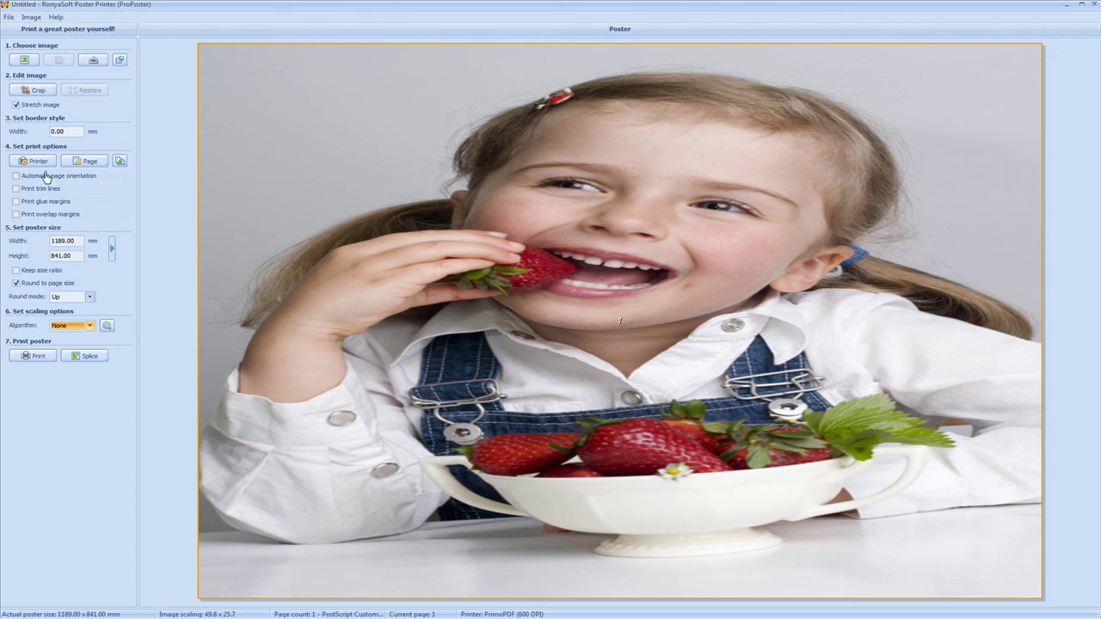
# Bring up the Print dialog for PrimoPDF with one copy and move it aside.
pyautogui.click(40, 357)
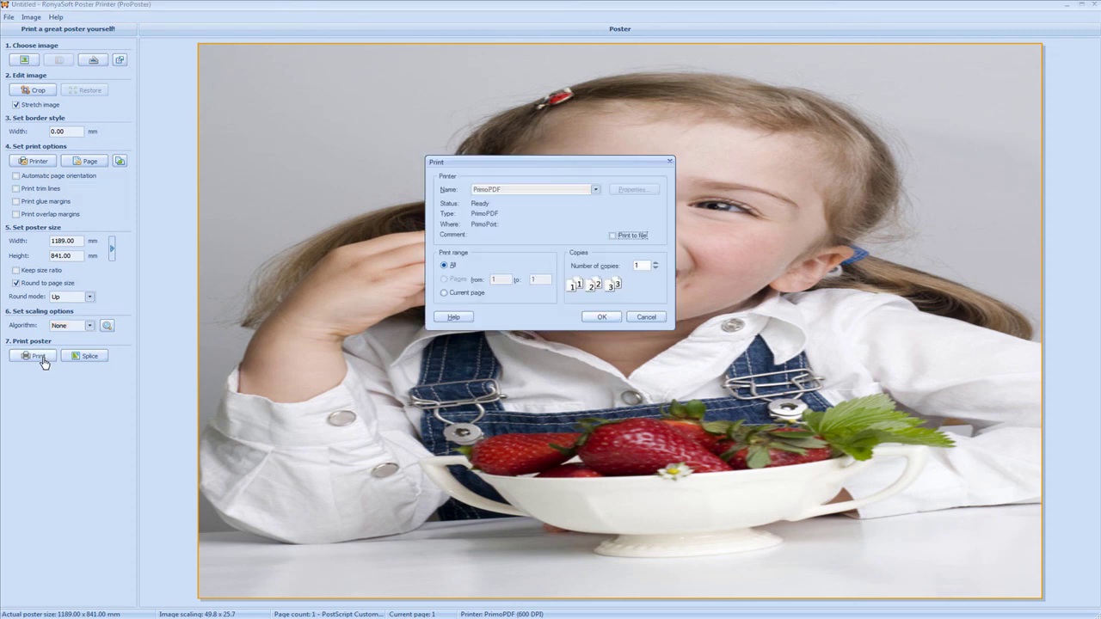
pyautogui.moveTo(465, 165); pyautogui.dragTo(48, 386)
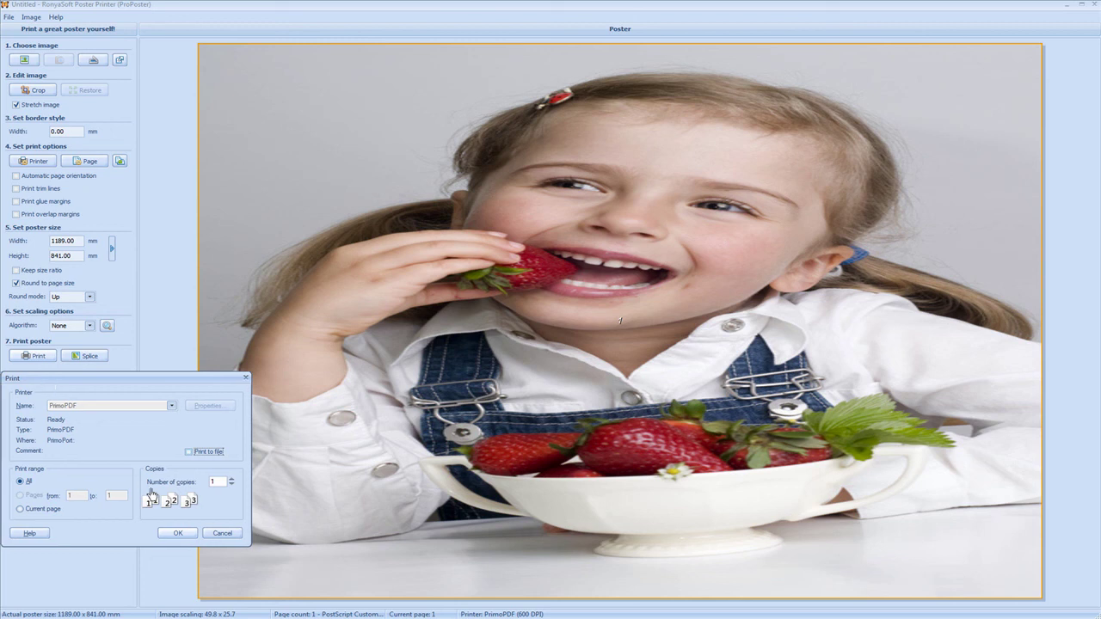